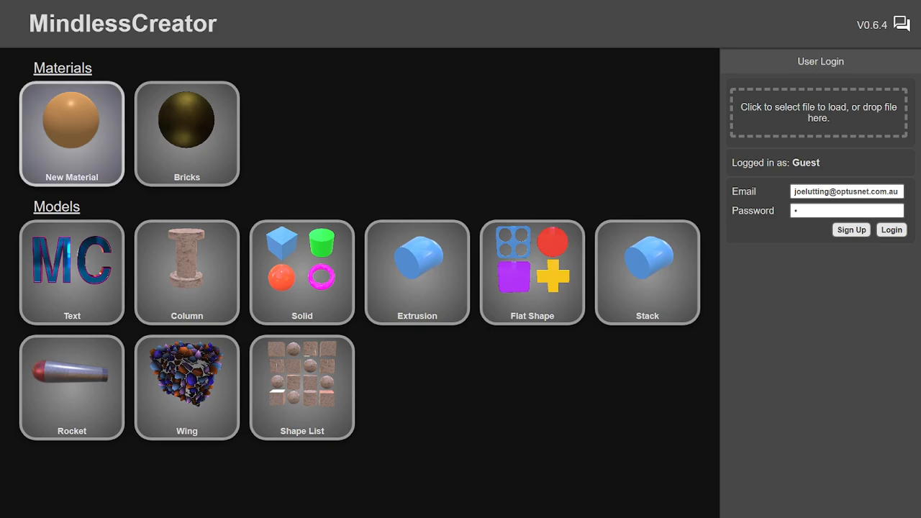
# Create a new material and set the type of its Tiling Noise node to Cellular
pyautogui.click(72, 134)
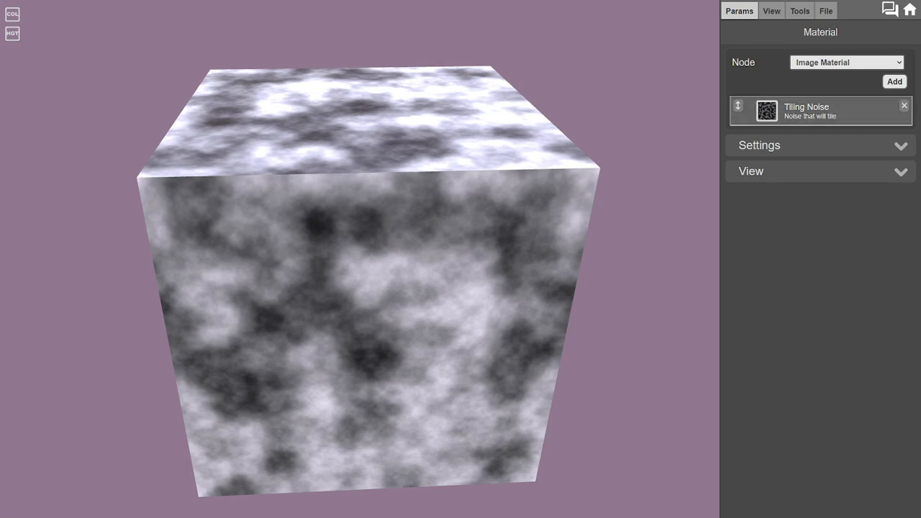
pyautogui.click(821, 110)
pyautogui.click(847, 140)
pyautogui.click(809, 179)
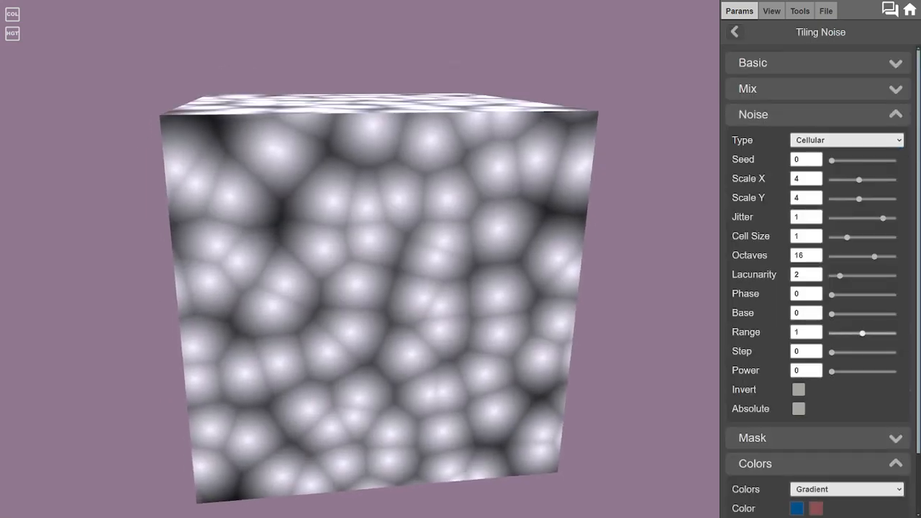
# Load the multi-toned wood plank image from the reference_images folder into the noise's gradient editor, order its sampled colours and apply them
pyautogui.scroll(-1, 818, 288)
pyautogui.click(845, 458)
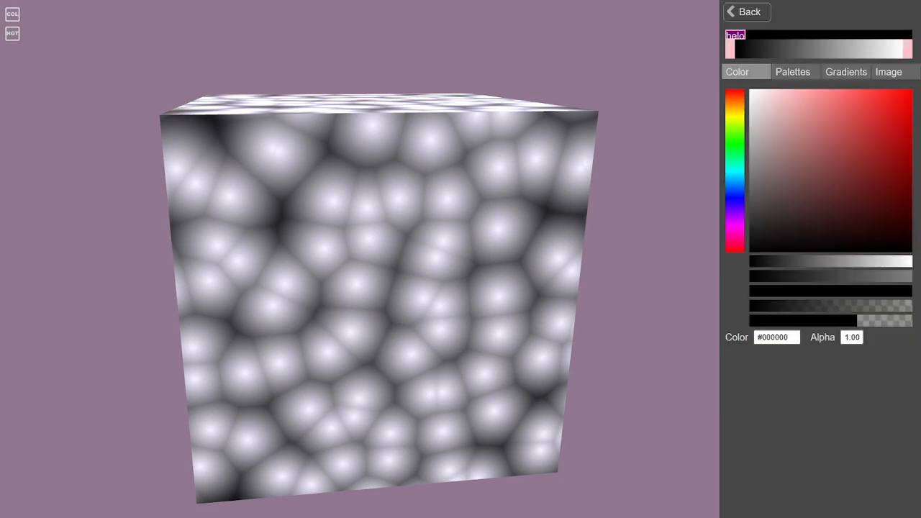
pyautogui.click(889, 72)
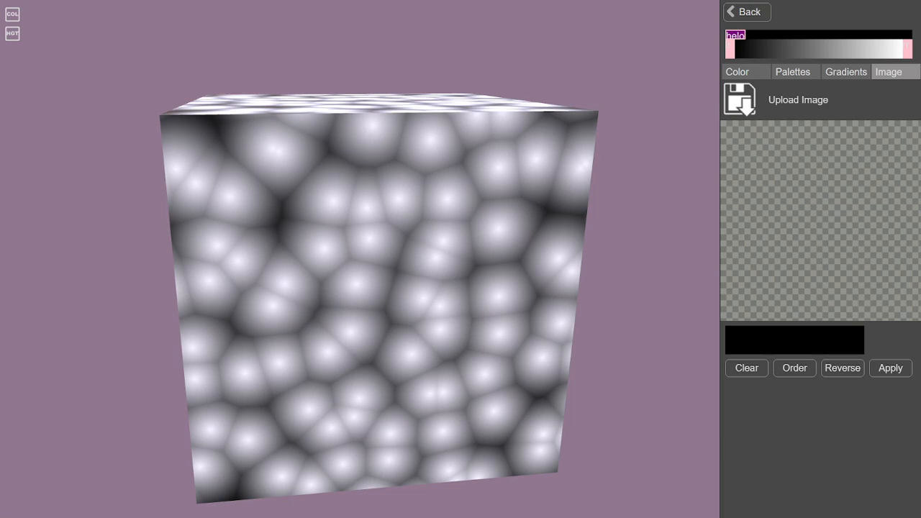
pyautogui.hotkey('alt', 'Tab')
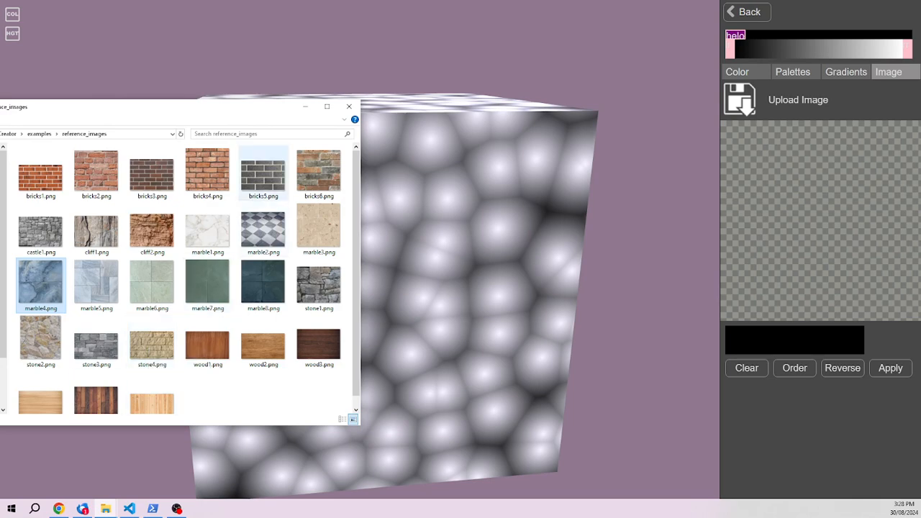
pyautogui.moveTo(96, 397); pyautogui.dragTo(801, 229)
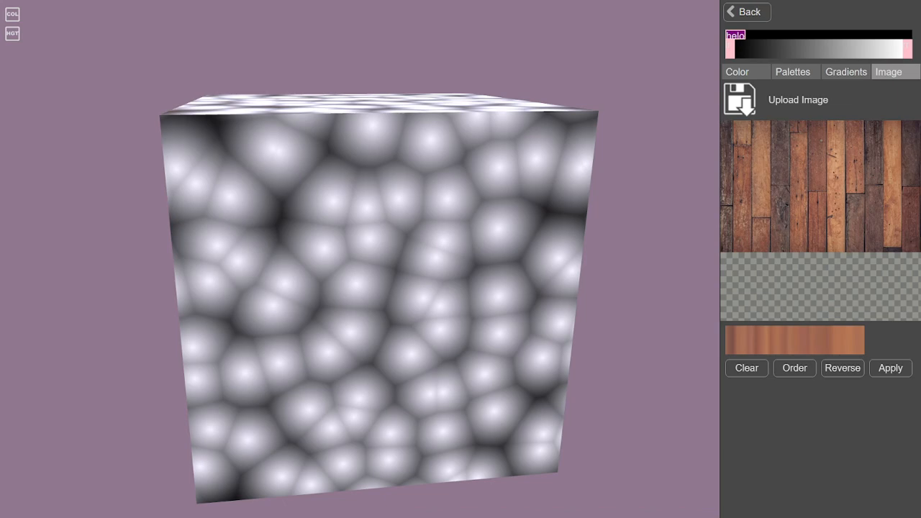
pyautogui.click(794, 368)
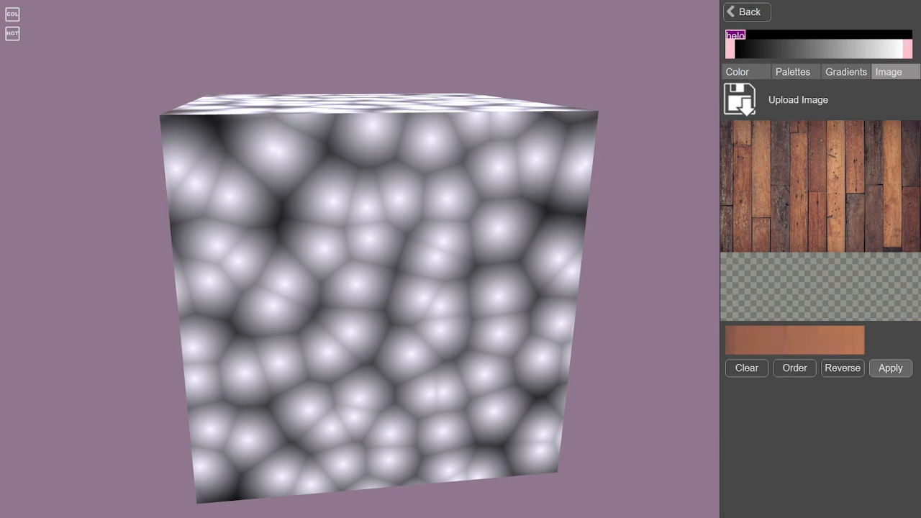
pyautogui.click(891, 367)
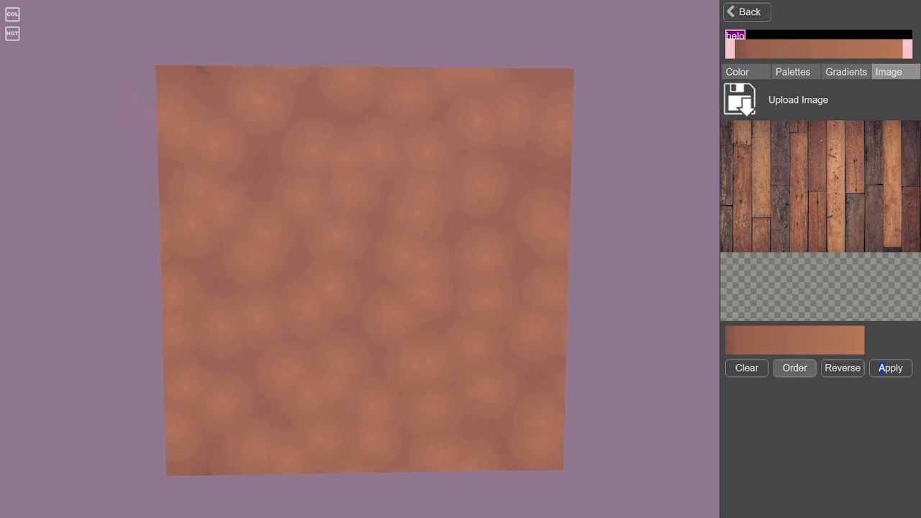
# Clear the sampled colours, sample a line across the planks from the image's edge, order the colours and apply them to the gradient
pyautogui.click(746, 368)
pyautogui.moveTo(726, 186); pyautogui.dragTo(800, 186)
pyautogui.click(795, 368)
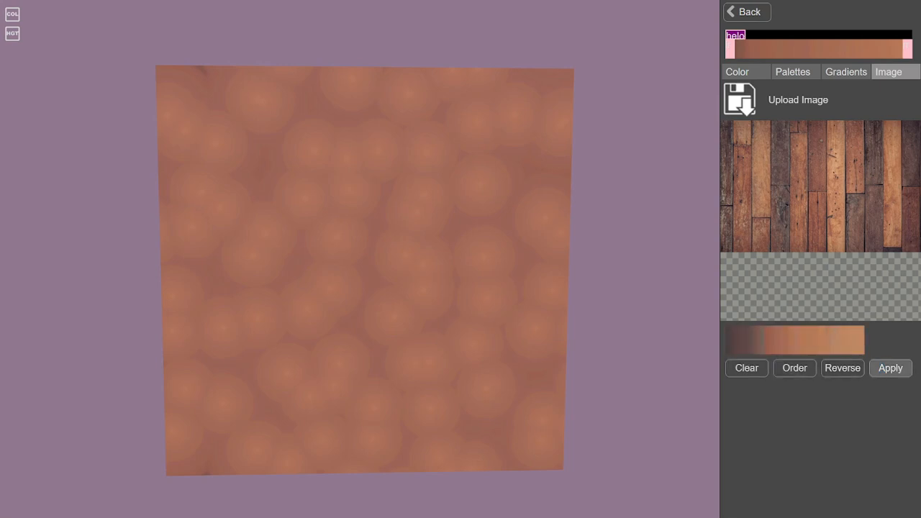
pyautogui.click(890, 368)
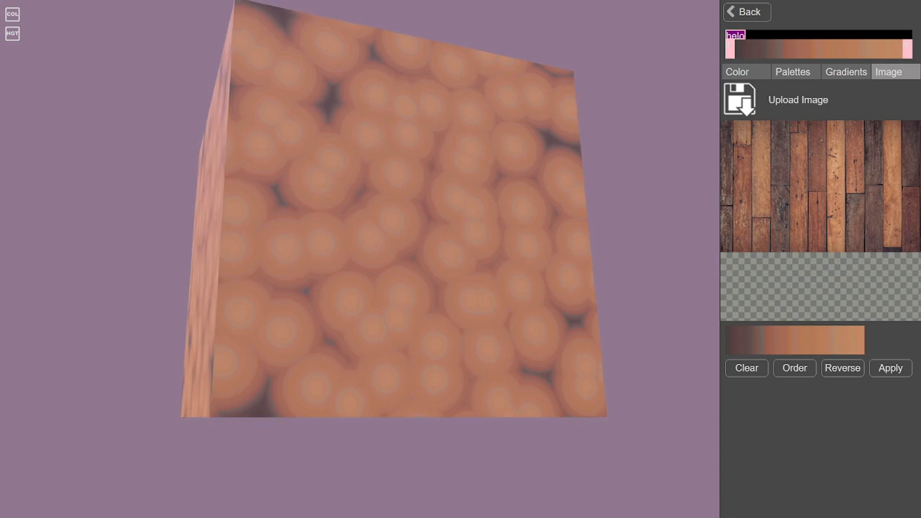
# Resample the gradient colours across the middle planks, order and apply them, and leave the gradient editor
pyautogui.moveTo(799, 184); pyautogui.dragTo(839, 184)
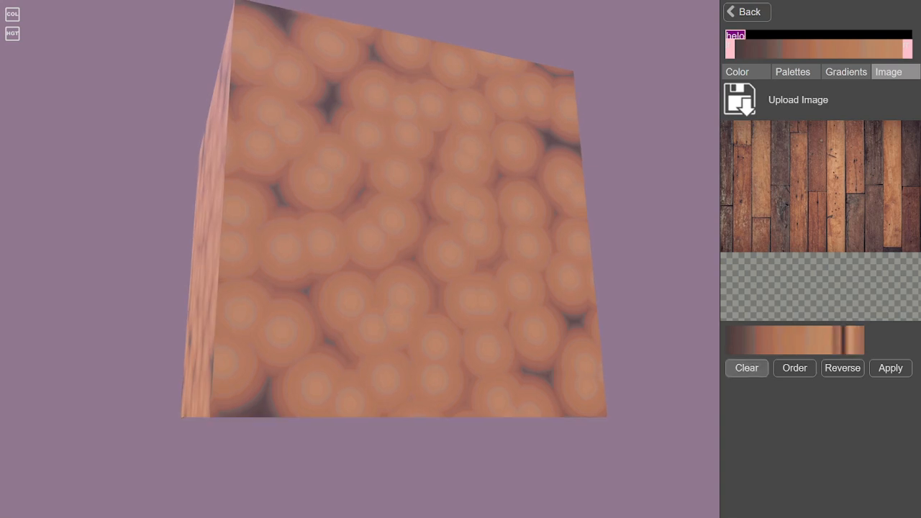
pyautogui.click(795, 369)
pyautogui.click(891, 369)
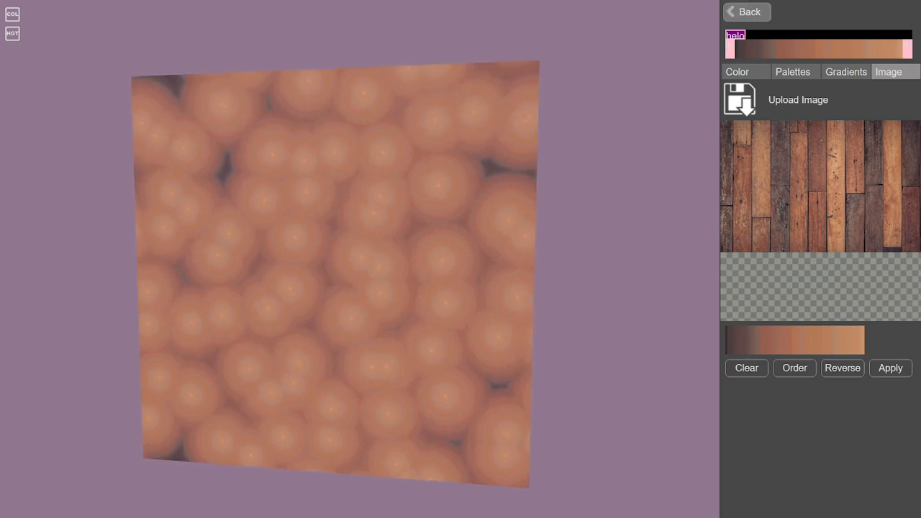
pyautogui.click(746, 11)
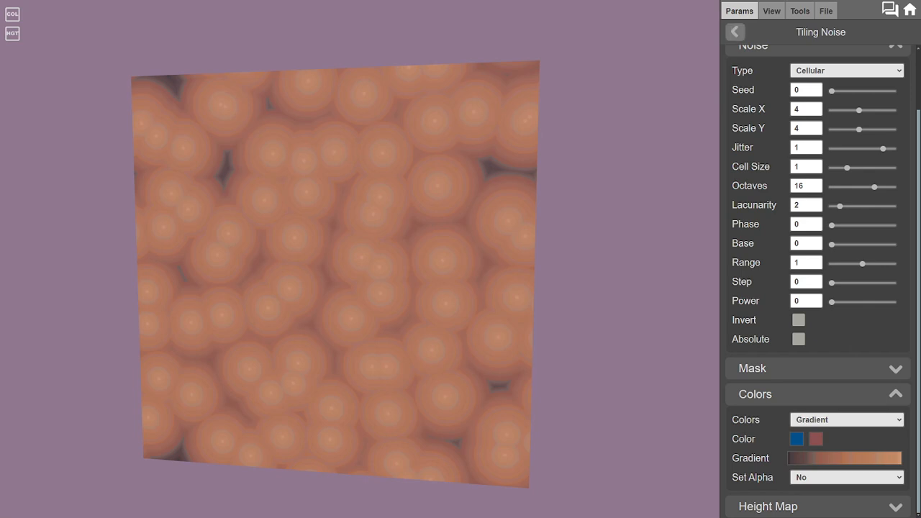
# Add a second Tiled Noise node to the material and open its settings
pyautogui.click(735, 31)
pyautogui.click(848, 62)
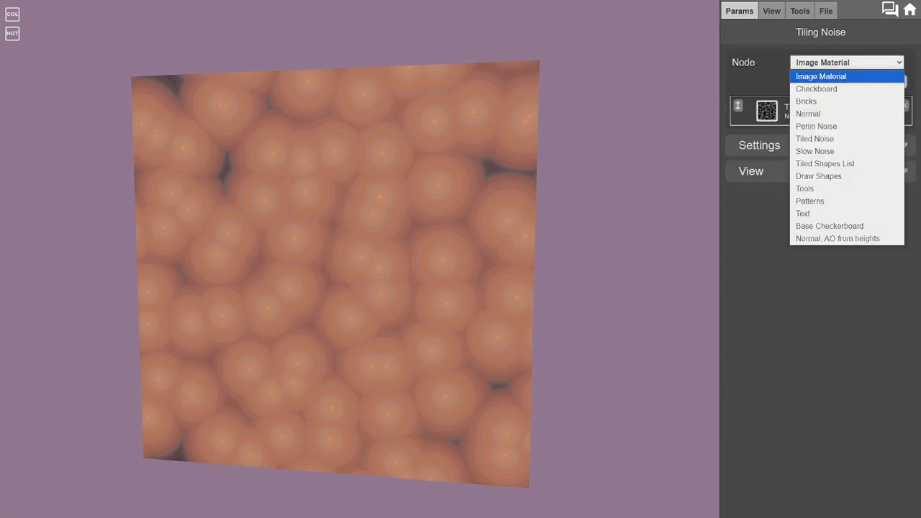
pyautogui.click(815, 139)
pyautogui.click(895, 81)
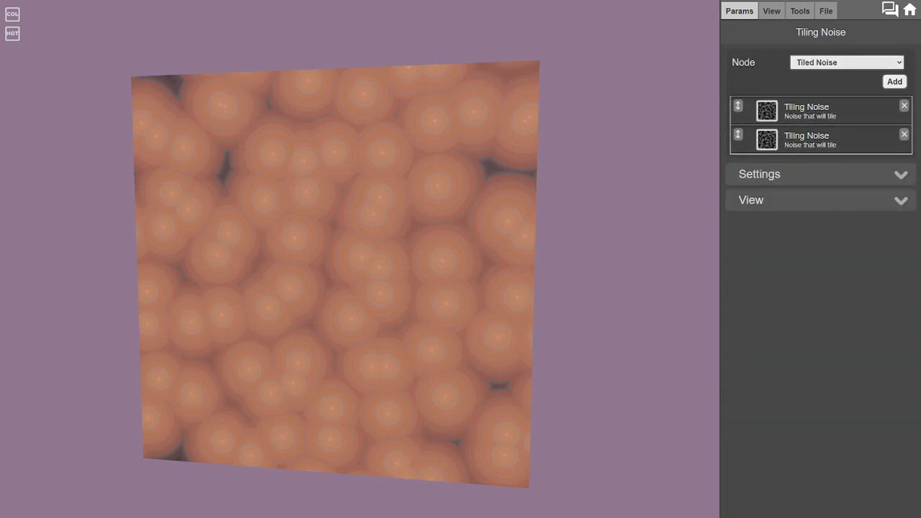
pyautogui.click(820, 143)
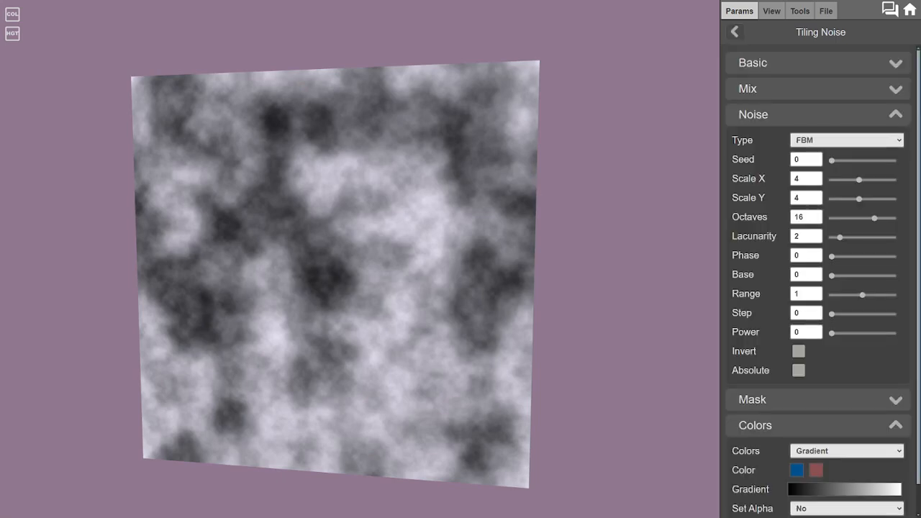
# Try out the Lower Mask and Upper Mask limits of the second noise, leaving them at 0 and 1
pyautogui.moveTo(336, 277); pyautogui.dragTo(383, 255)
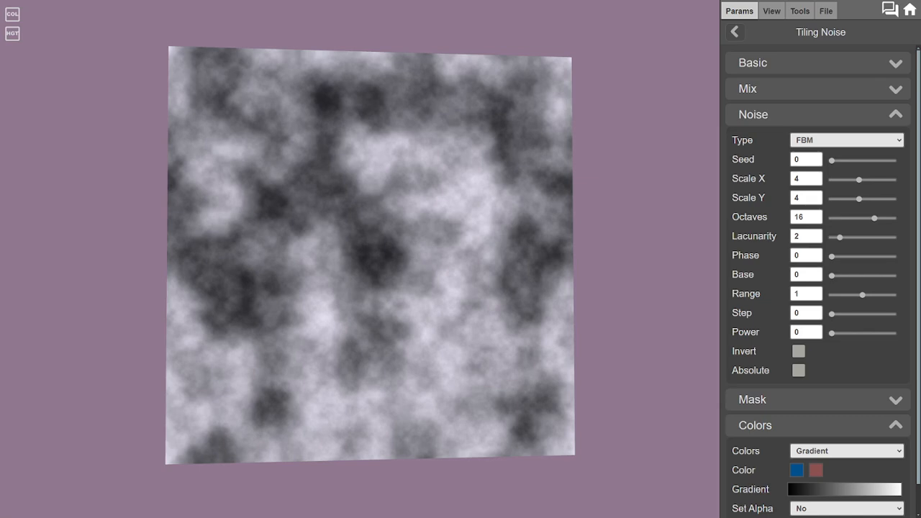
pyautogui.scroll(-1, 821, 395)
pyautogui.click(820, 395)
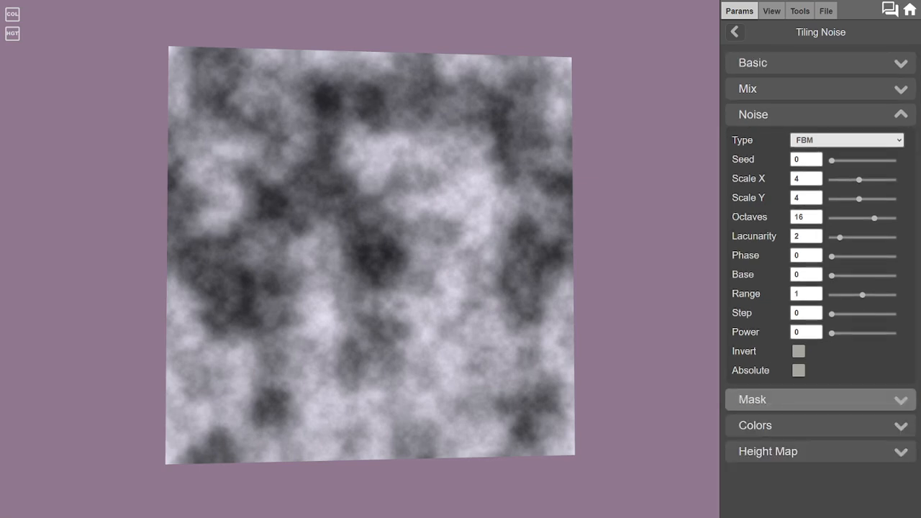
pyautogui.click(821, 399)
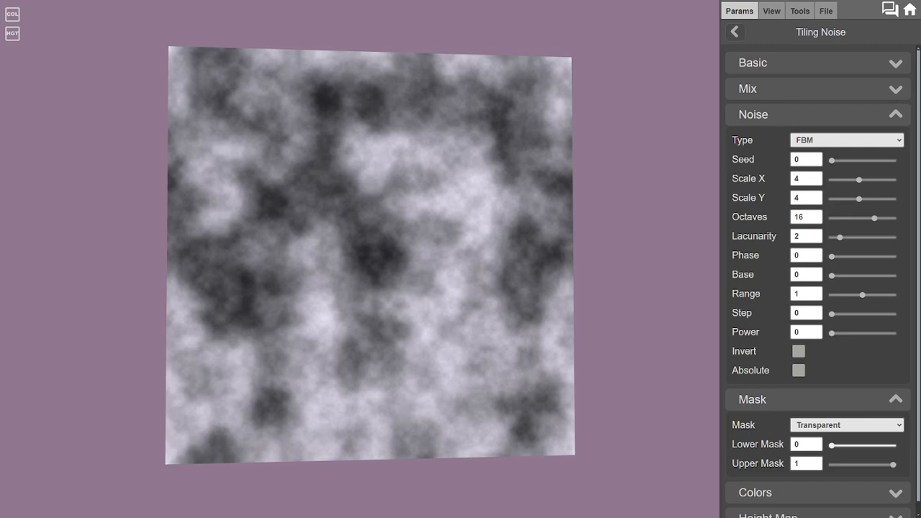
pyautogui.moveTo(832, 446)
pyautogui.mouseDown()
pyautogui.moveTo(865, 446)
pyautogui.moveTo(833, 445)
pyautogui.mouseUp()
pyautogui.moveTo(893, 465)
pyautogui.mouseDown()
pyautogui.moveTo(867, 464)
pyautogui.moveTo(893, 464)
pyautogui.mouseUp()
# Try blending the second noise over the first with Alpha mix at an alpha of 0.344
pyautogui.click(813, 115)
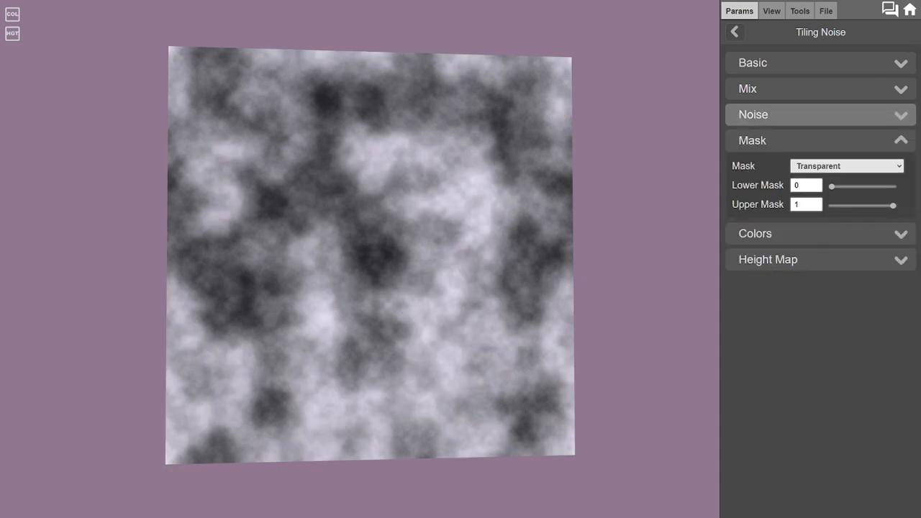
pyautogui.click(814, 89)
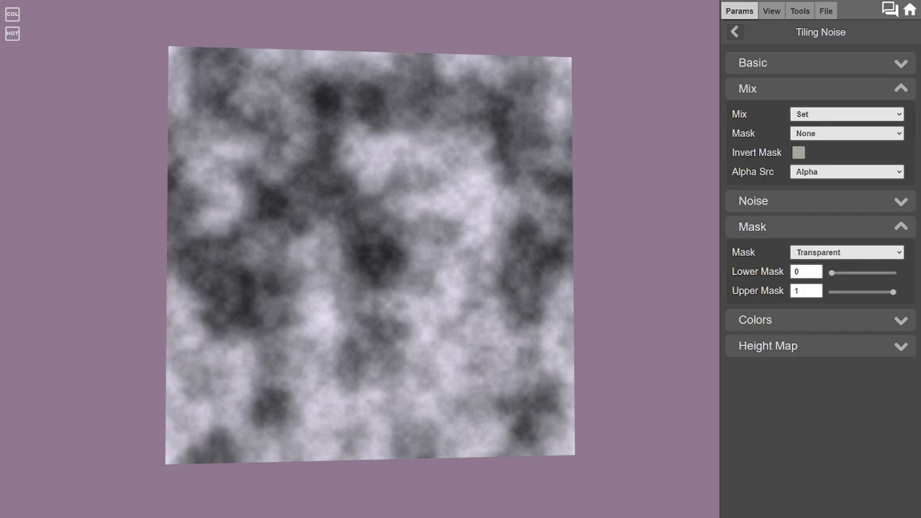
pyautogui.click(846, 115)
pyautogui.click(807, 141)
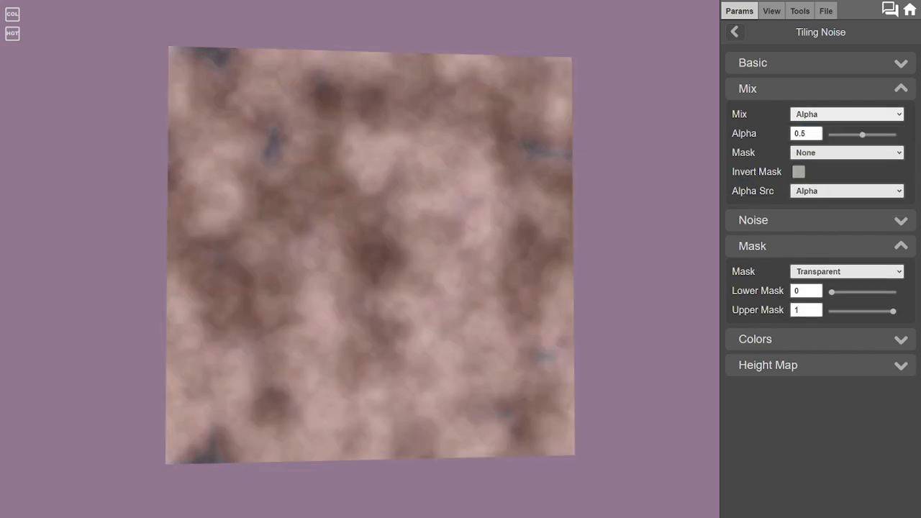
pyautogui.moveTo(863, 135)
pyautogui.mouseDown()
pyautogui.moveTo(835, 134)
pyautogui.moveTo(875, 134)
pyautogui.moveTo(853, 135)
pyautogui.mouseUp()
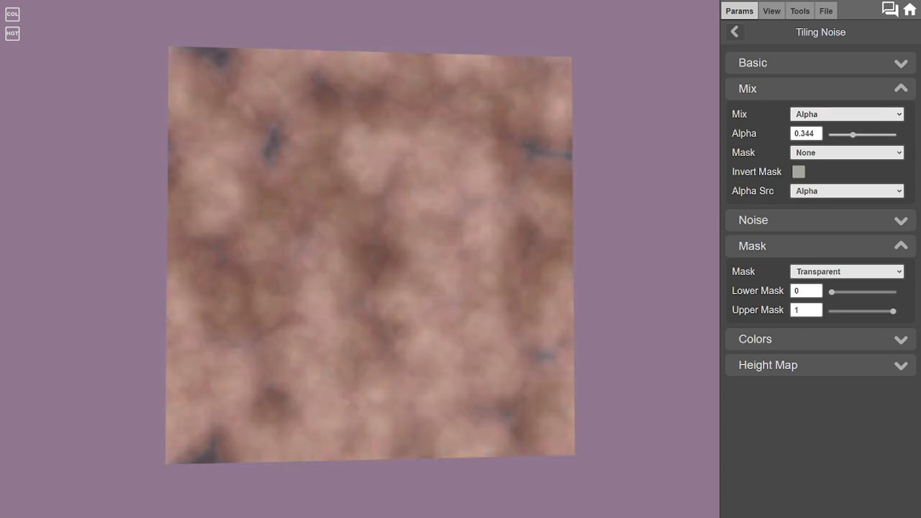
# Try the Height mix mode on the second noise with Range 1.101 and Base -0.28
pyautogui.click(847, 114)
pyautogui.press('Down')
pyautogui.press('Down')
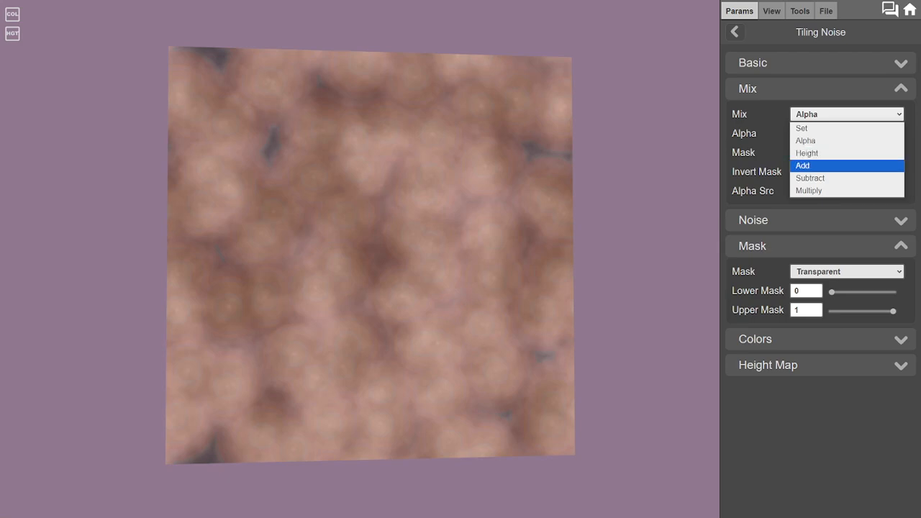
pyautogui.press('Up')
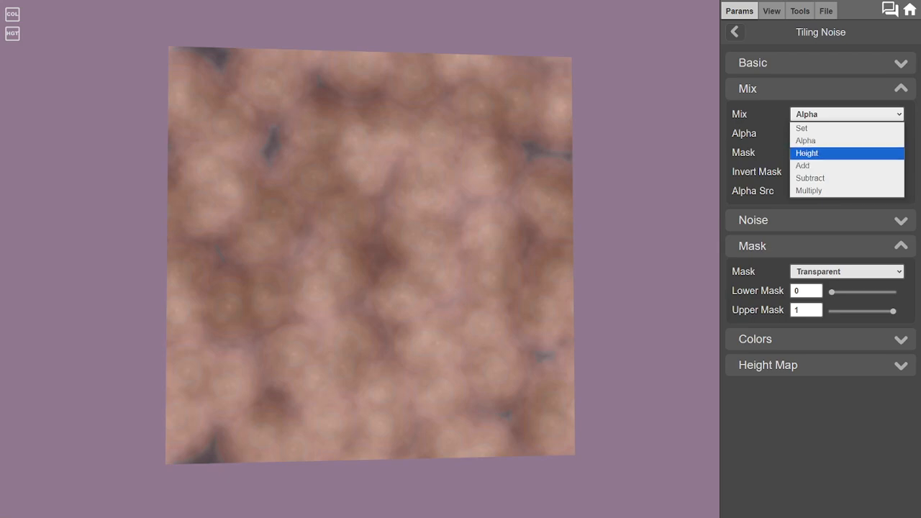
pyautogui.press('Return')
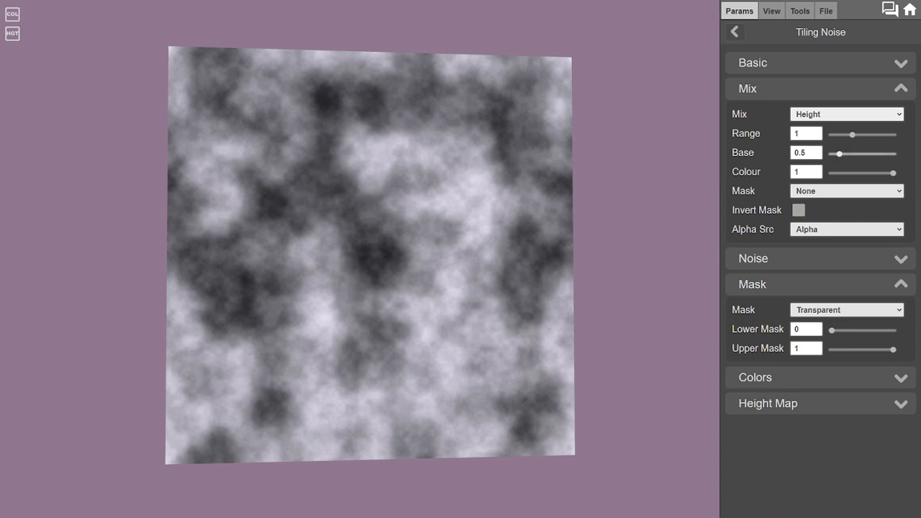
pyautogui.moveTo(852, 134); pyautogui.dragTo(858, 154)
pyautogui.press('Right')
pyautogui.press('Right')
pyautogui.press('Tab')
pyautogui.press('Left')
pyautogui.press('Left')
pyautogui.press('Left')
pyautogui.press('Left')
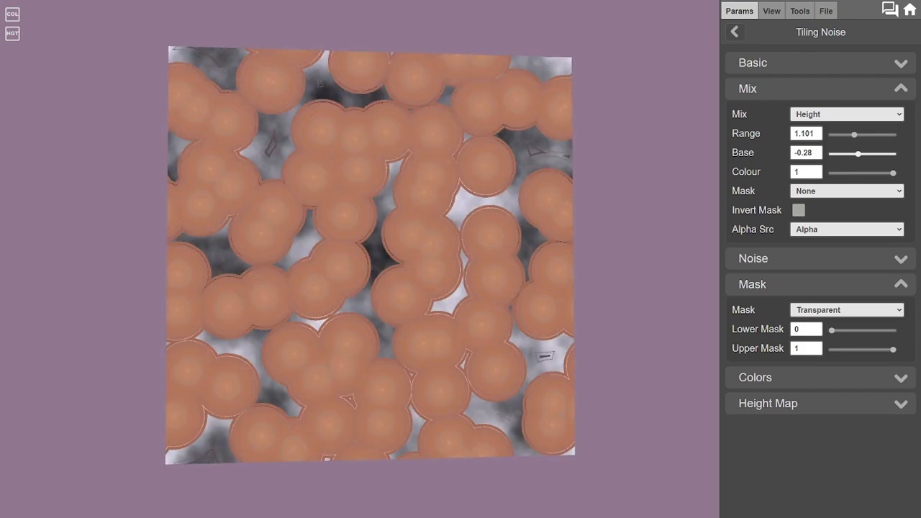
# Try the Add mix mode on the second noise with an alpha of 0.367
pyautogui.click(848, 114)
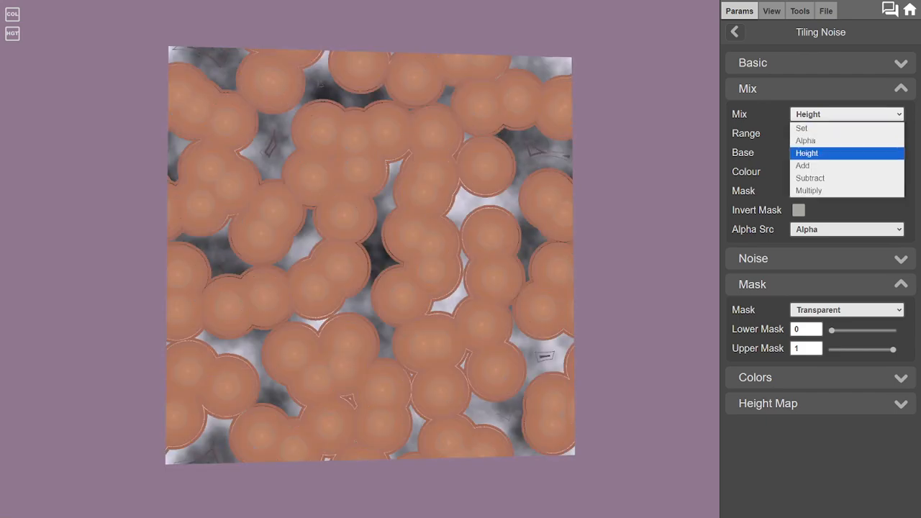
pyautogui.press('Return')
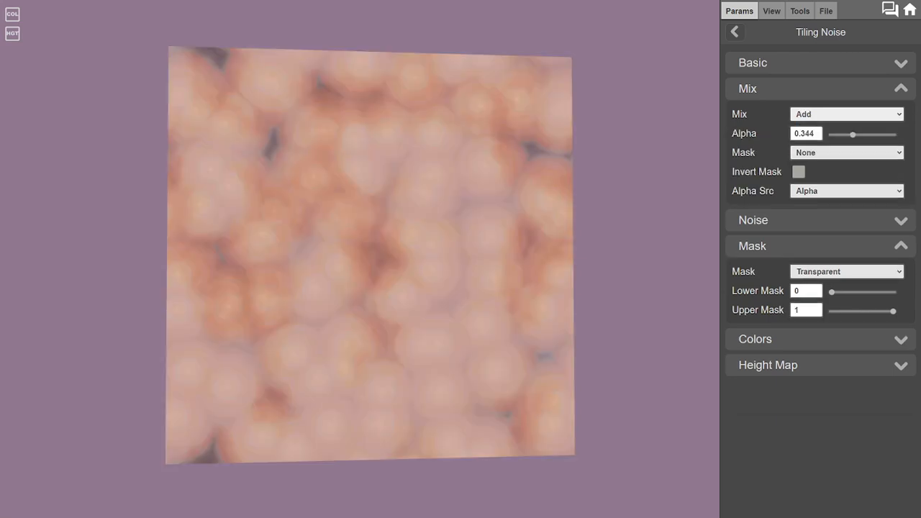
pyautogui.moveTo(853, 135)
pyautogui.mouseDown()
pyautogui.moveTo(888, 135)
pyautogui.moveTo(838, 134)
pyautogui.moveTo(894, 134)
pyautogui.moveTo(855, 135)
pyautogui.mouseUp()
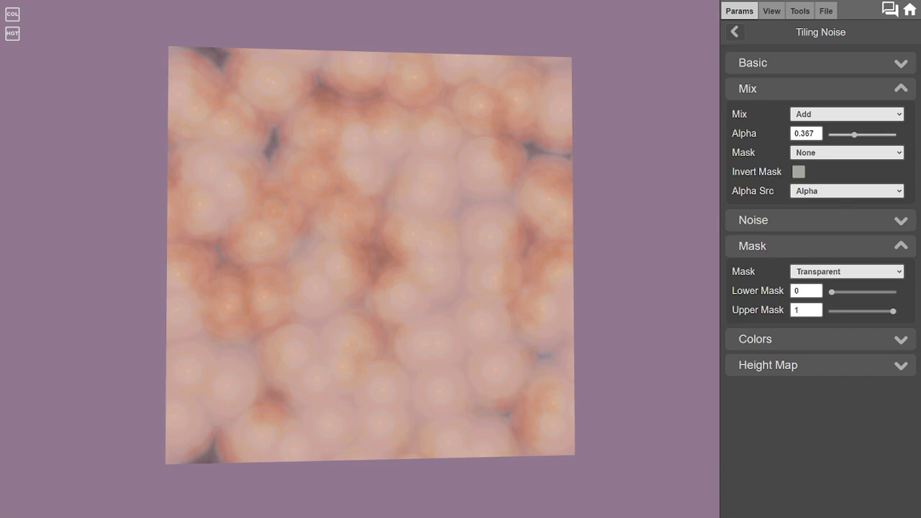
# Try the Subtract mix mode on the second noise with an alpha of 0.336
pyautogui.click(849, 114)
pyautogui.click(812, 178)
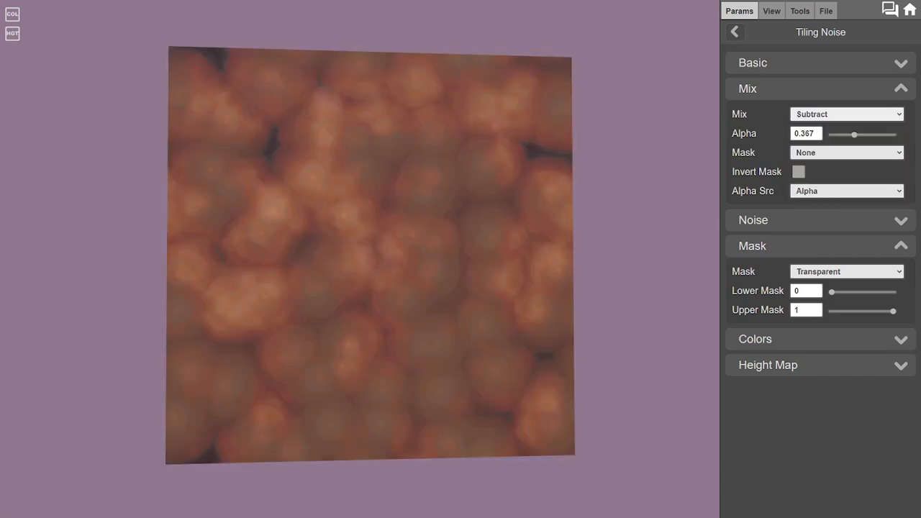
pyautogui.moveTo(854, 135)
pyautogui.mouseDown()
pyautogui.moveTo(893, 134)
pyautogui.moveTo(853, 135)
pyautogui.mouseUp()
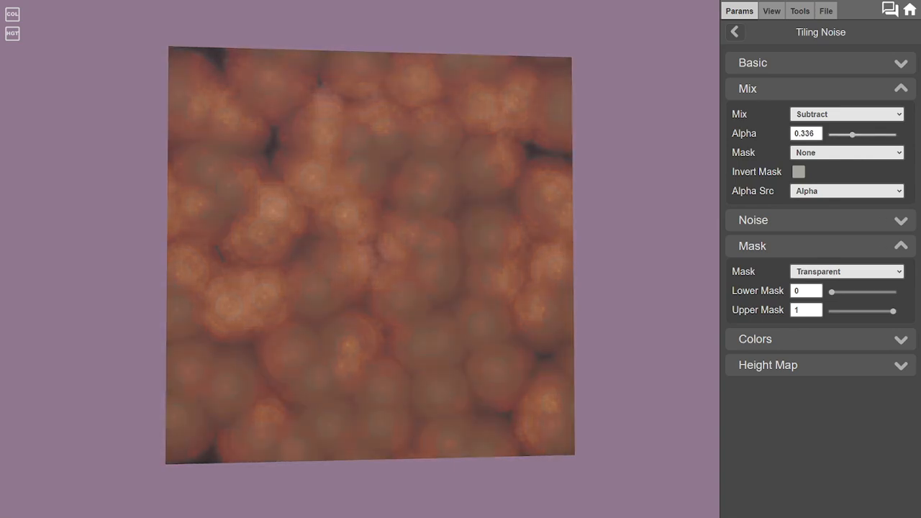
# Set the second noise's mix mode to Multiply with an alpha of 1
pyautogui.click(848, 115)
pyautogui.click(810, 191)
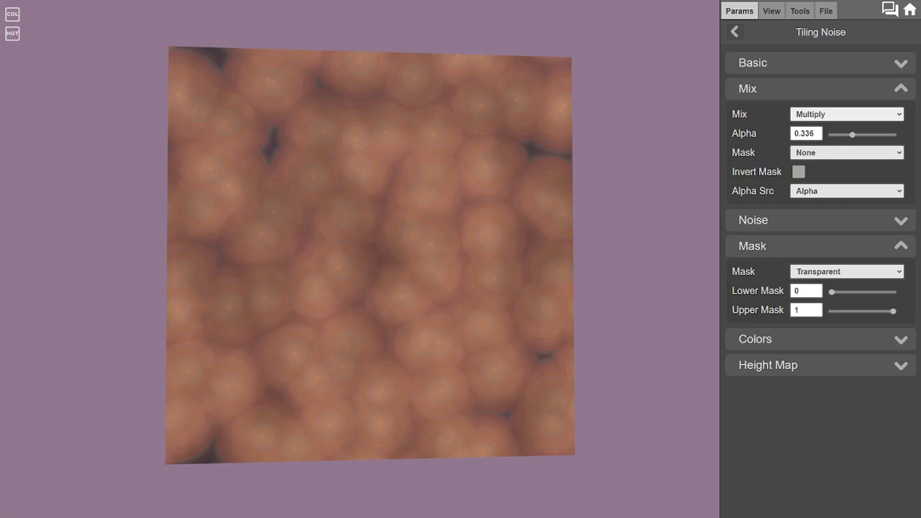
pyautogui.moveTo(853, 135); pyautogui.dragTo(893, 134)
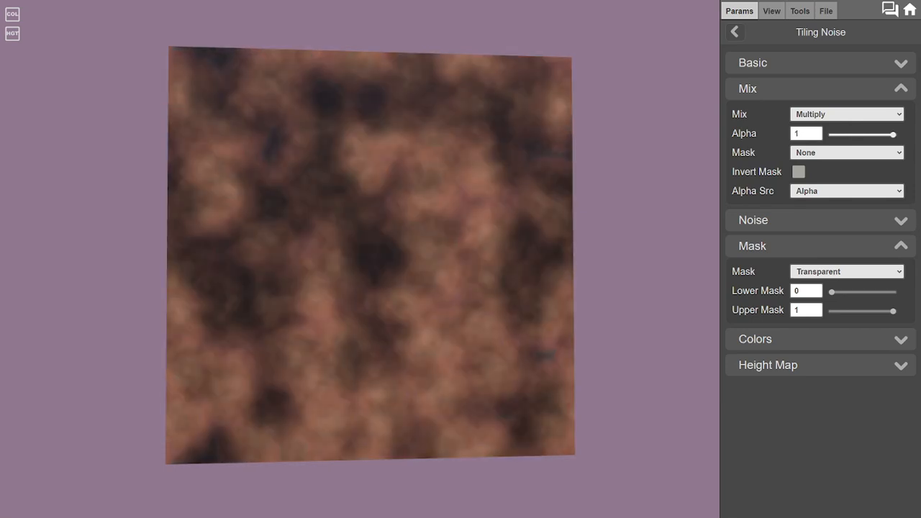
pyautogui.moveTo(461, 274); pyautogui.dragTo(494, 241)
pyautogui.moveTo(389, 238); pyautogui.dragTo(360, 291)
pyautogui.scroll(-2, 331, 252)
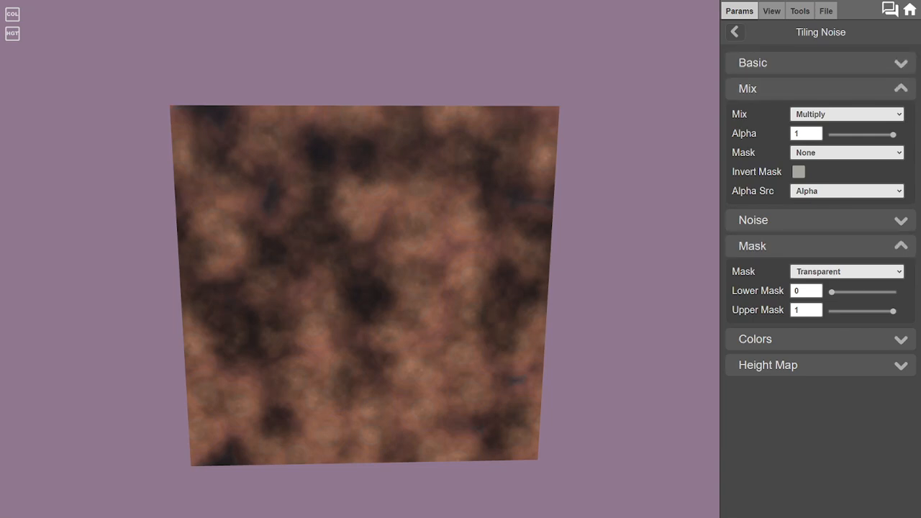
# Set the second noise's mix mode to Set and raise its Lower Mask to 0.539
pyautogui.click(735, 32)
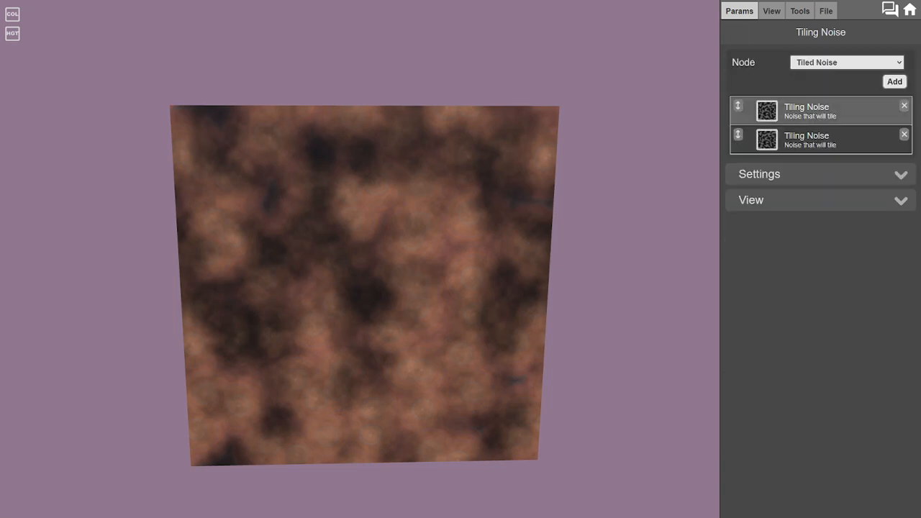
pyautogui.click(810, 140)
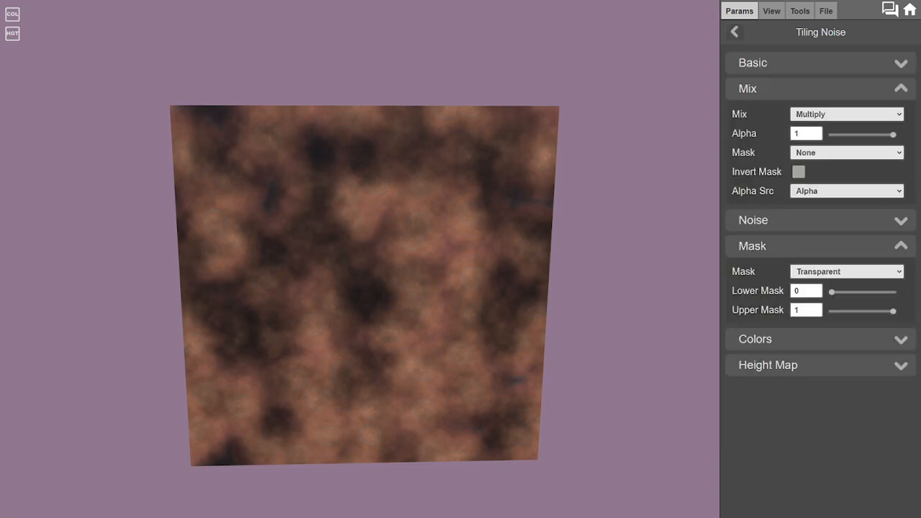
pyautogui.click(847, 114)
pyautogui.click(847, 141)
pyautogui.click(847, 114)
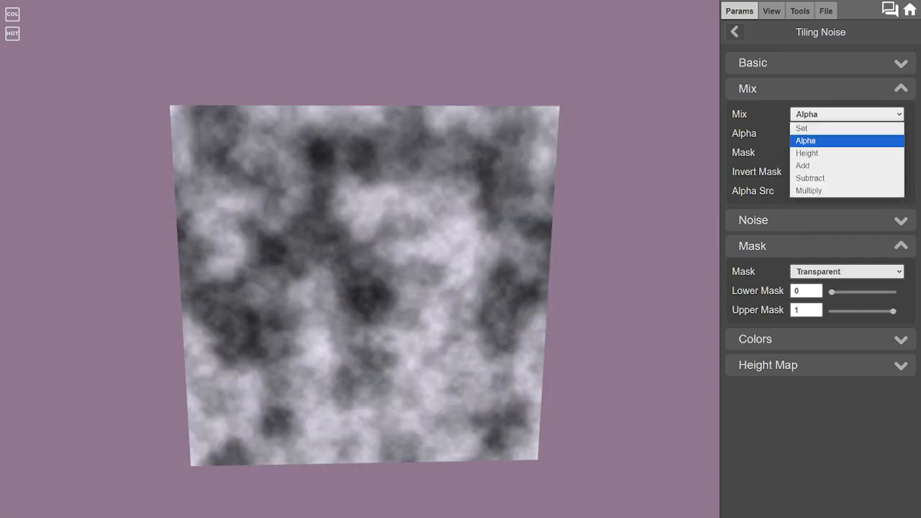
pyautogui.click(846, 115)
pyautogui.click(847, 114)
pyautogui.click(846, 128)
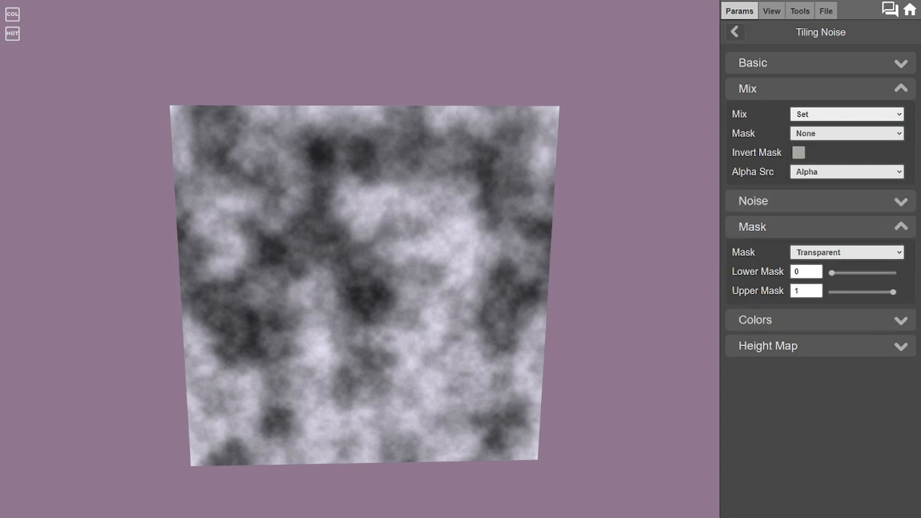
pyautogui.moveTo(832, 272); pyautogui.dragTo(865, 272)
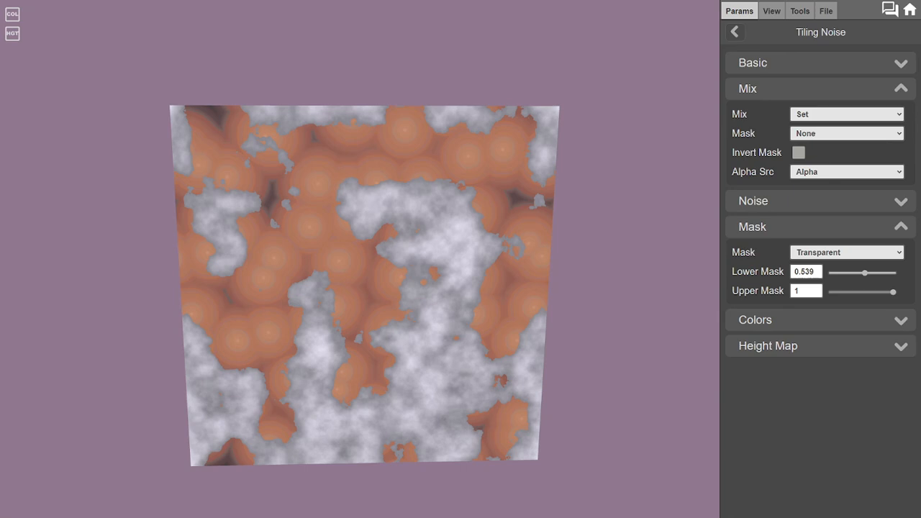
# Move the second noise ahead of the first in the node stack and assign its output to Mask 1
pyautogui.click(734, 31)
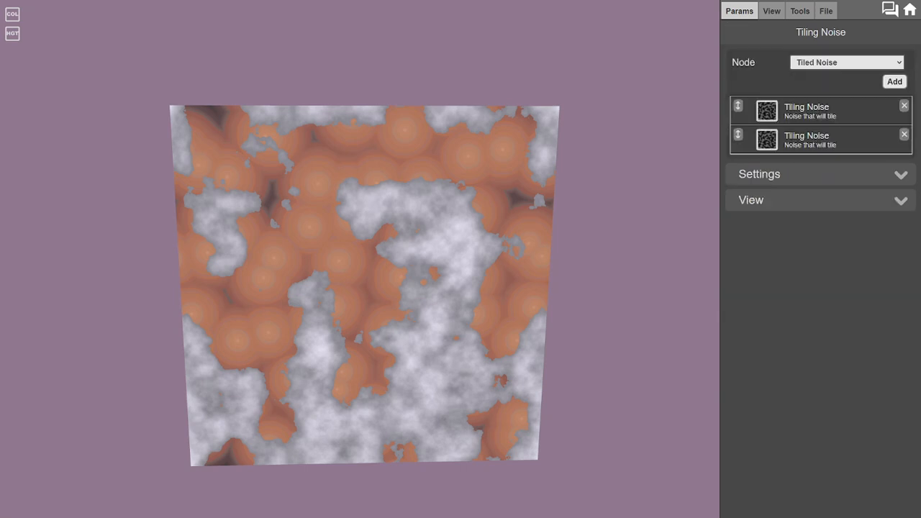
pyautogui.moveTo(738, 134); pyautogui.dragTo(738, 107)
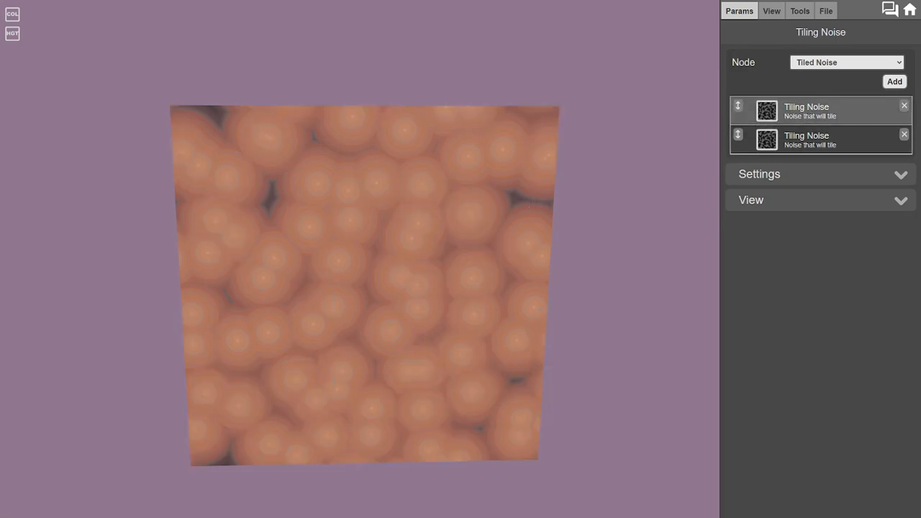
pyautogui.click(808, 110)
pyautogui.click(807, 64)
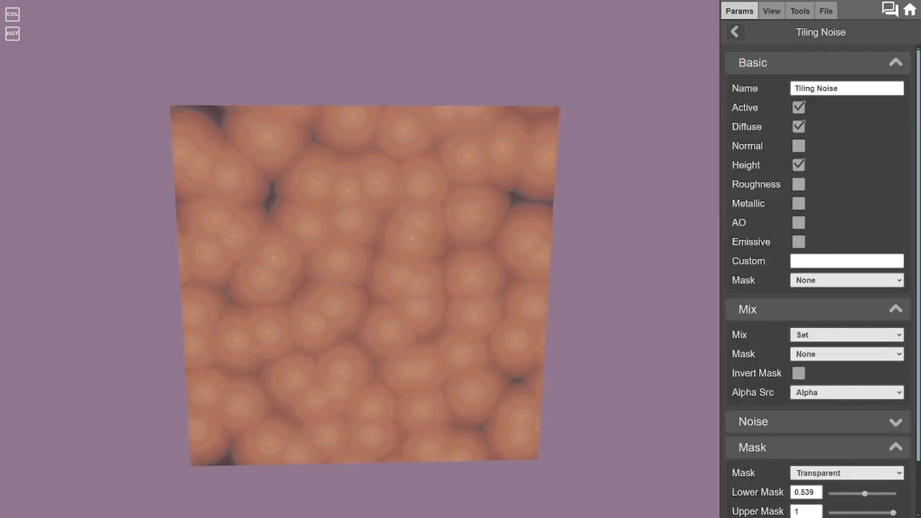
pyautogui.click(847, 281)
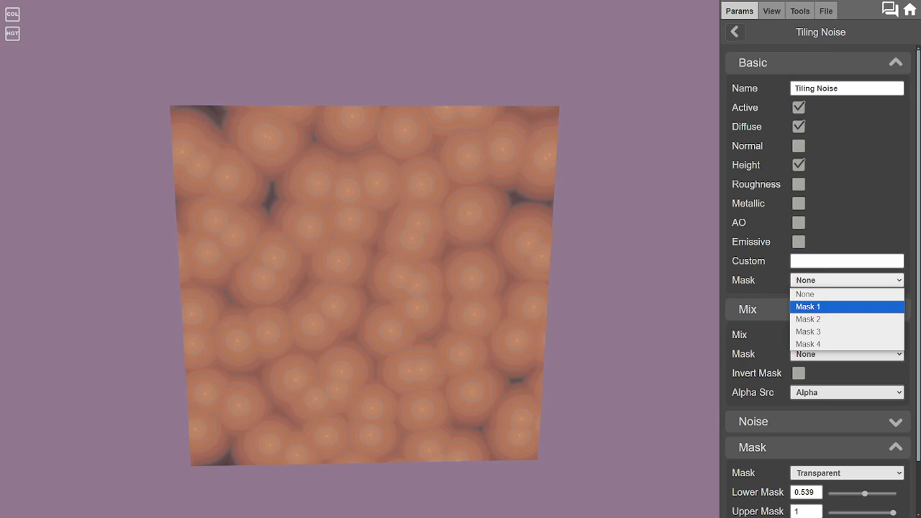
pyautogui.click(809, 307)
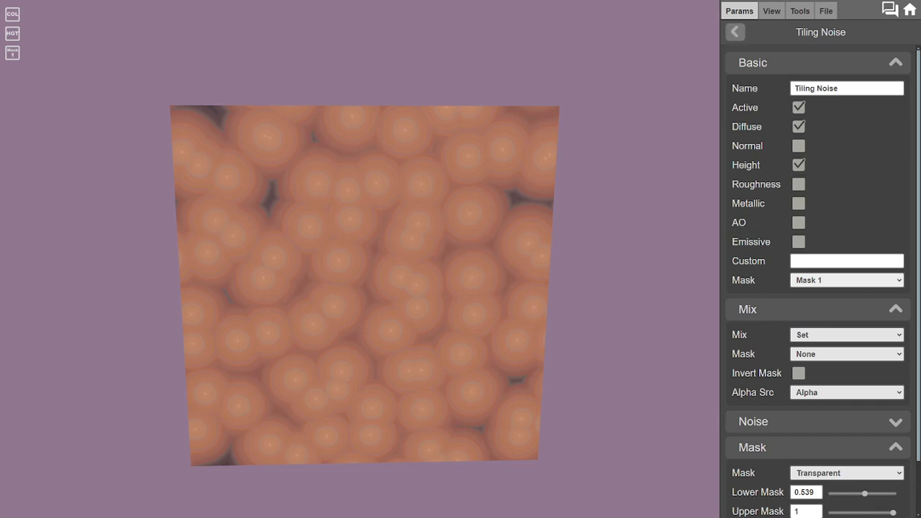
pyautogui.click(735, 32)
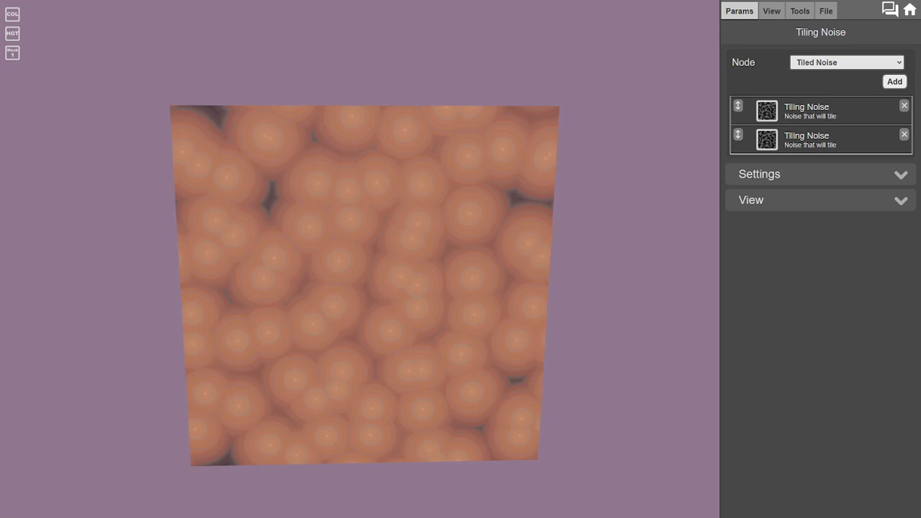
# Add a third tiling noise with type Cracks and its colors set to 2 Color
pyautogui.click(894, 82)
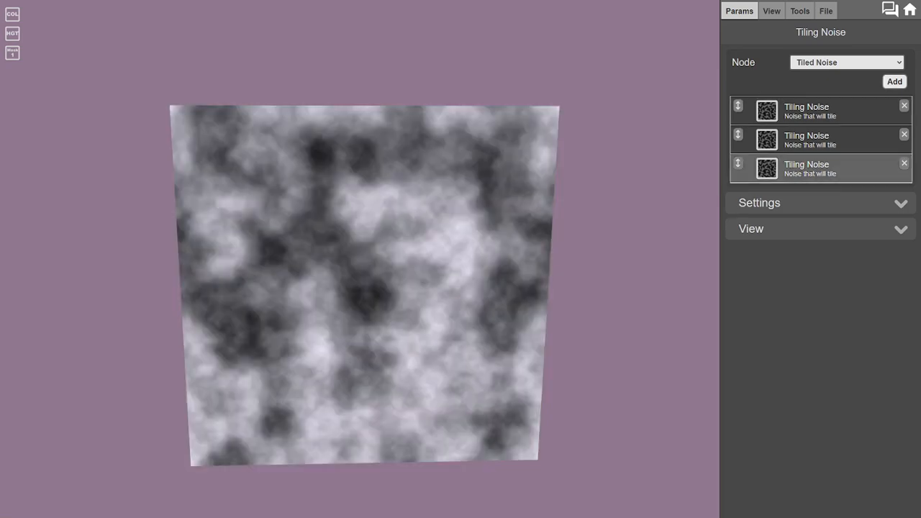
pyautogui.click(822, 169)
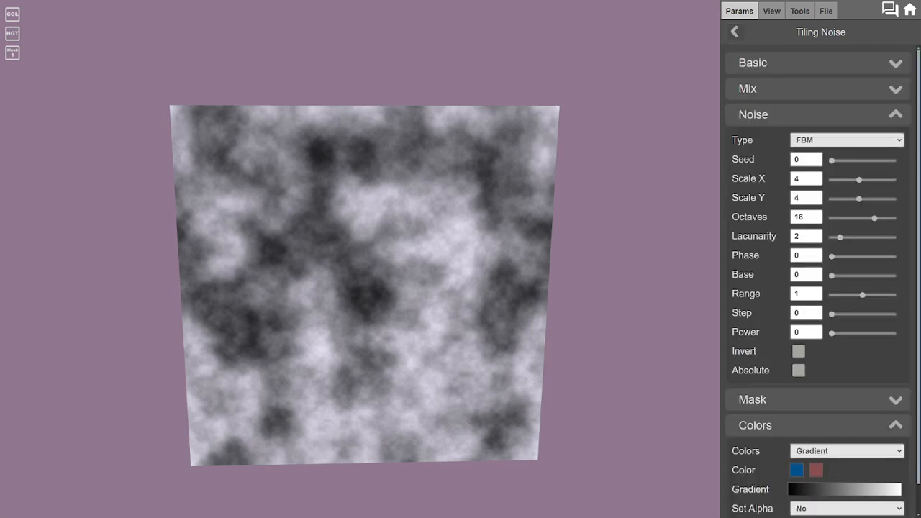
pyautogui.click(847, 140)
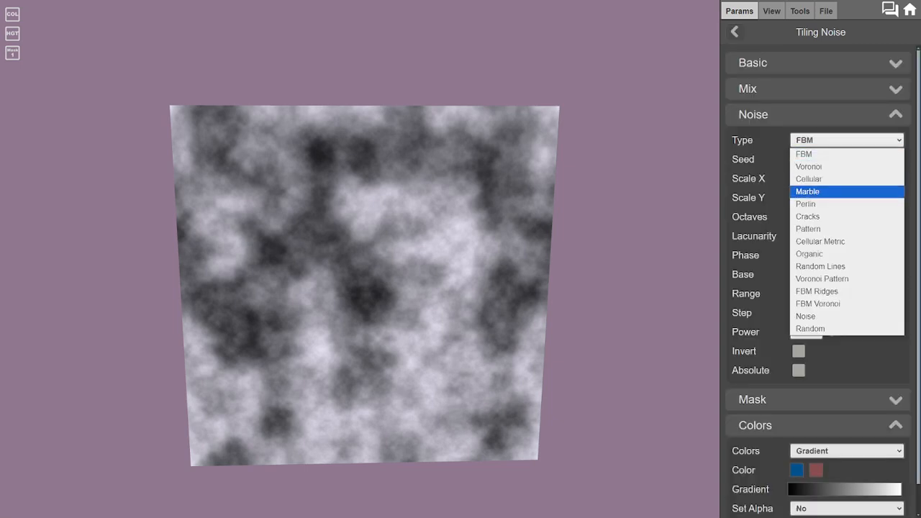
pyautogui.press('Down')
pyautogui.press('Down')
pyautogui.press('Return')
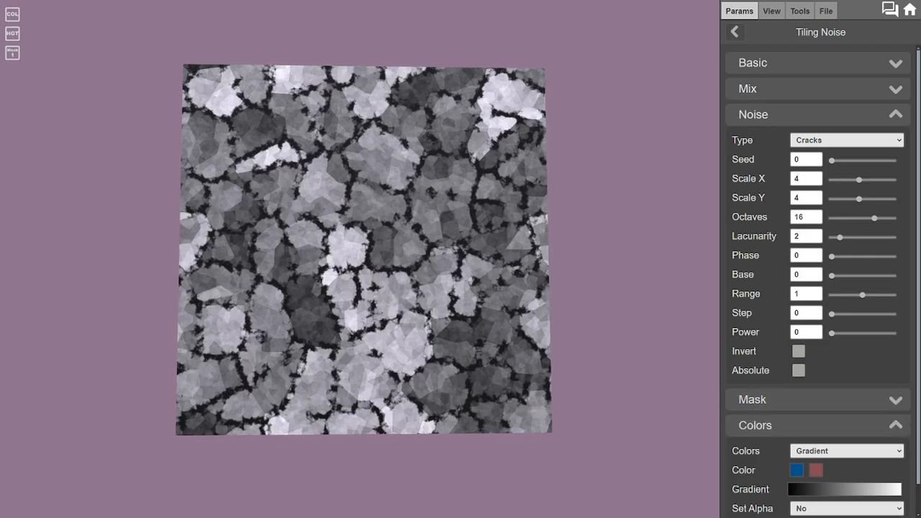
pyautogui.click(847, 452)
pyautogui.click(828, 477)
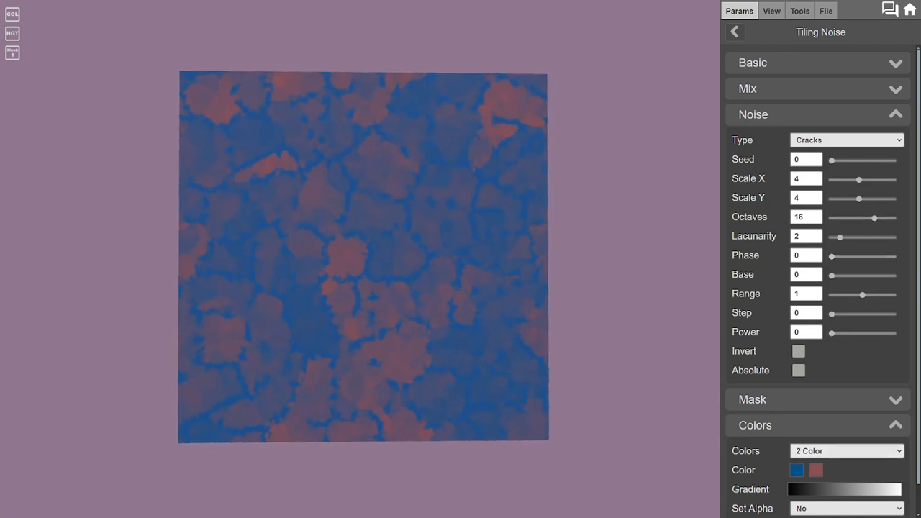
# Try the Alpha mix mode at full alpha on the cracks noise, then return its mix mode to Set
pyautogui.click(791, 88)
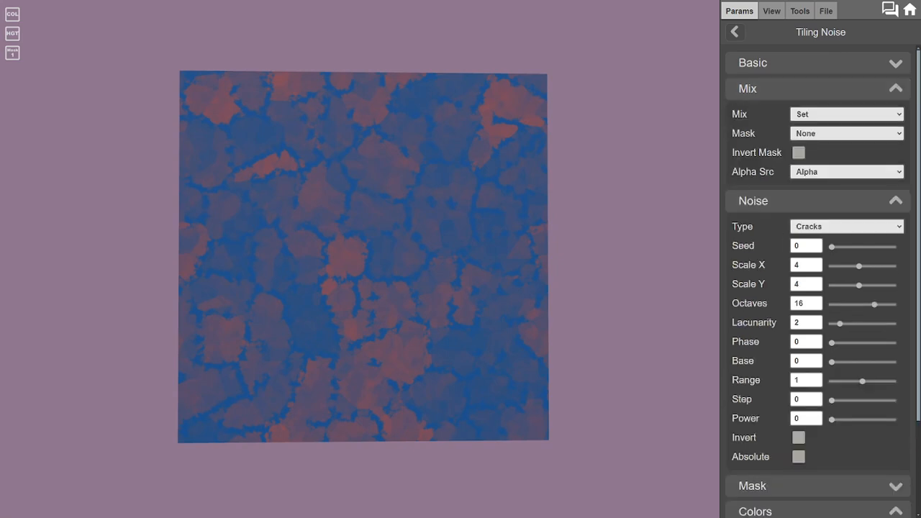
pyautogui.click(847, 114)
pyautogui.click(814, 138)
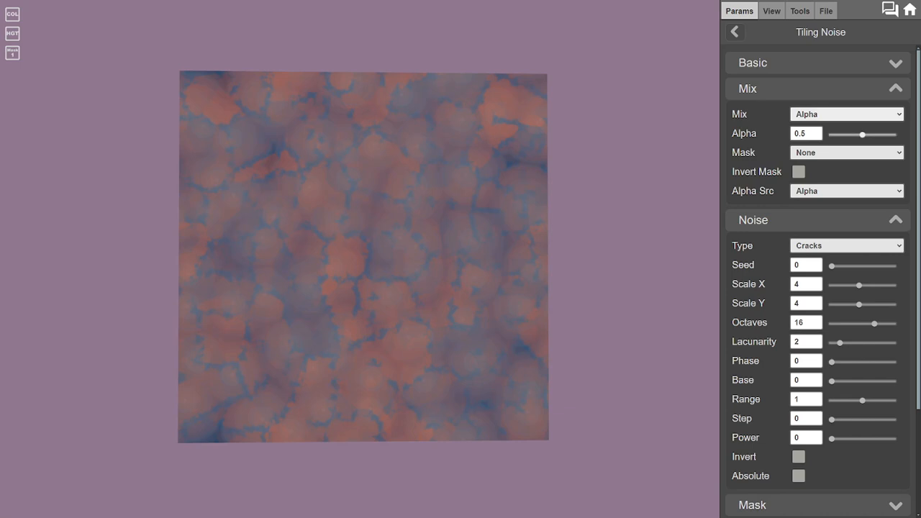
pyautogui.moveTo(863, 135); pyautogui.dragTo(894, 135)
pyautogui.click(848, 114)
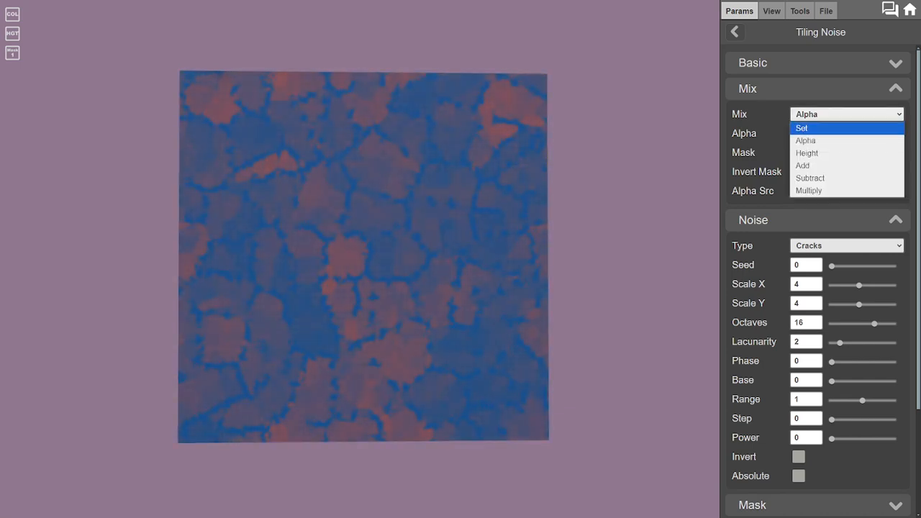
pyautogui.click(813, 126)
# Apply Mask 1 to the cracks noise's mix and try inverting the mask
pyautogui.click(847, 133)
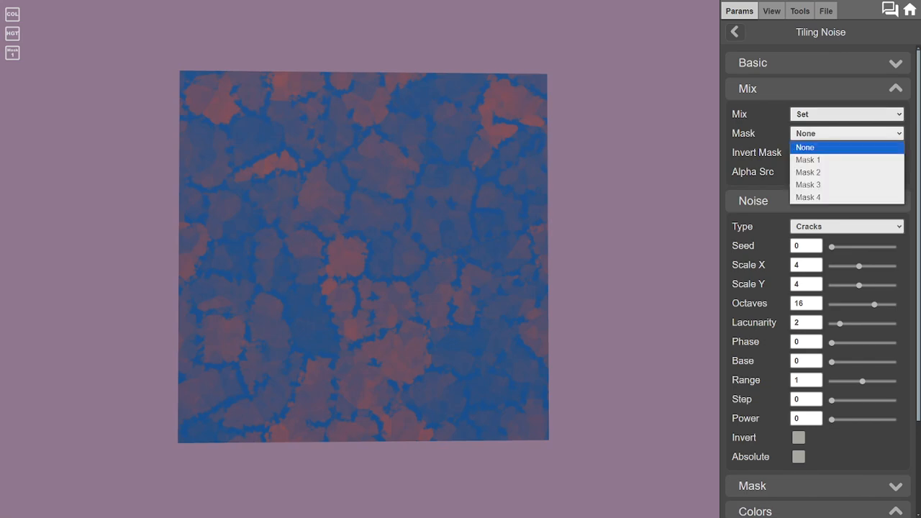
pyautogui.click(813, 160)
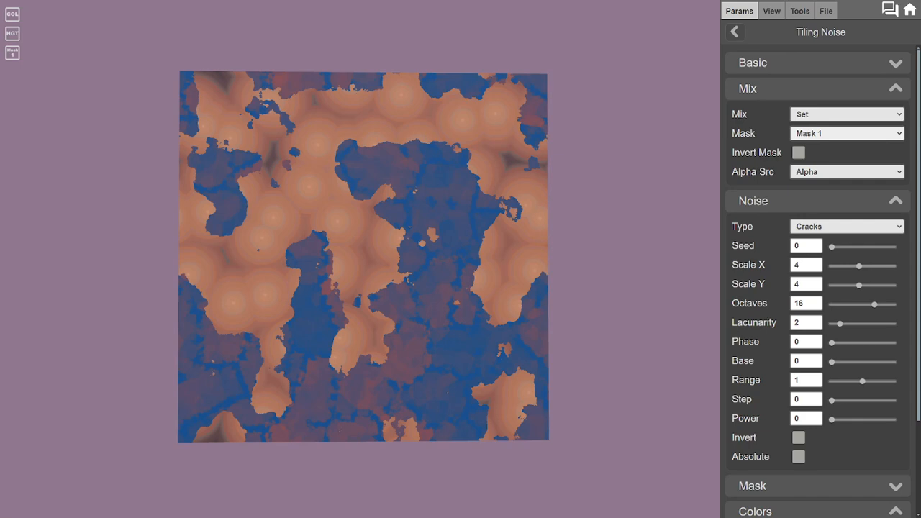
pyautogui.click(799, 152)
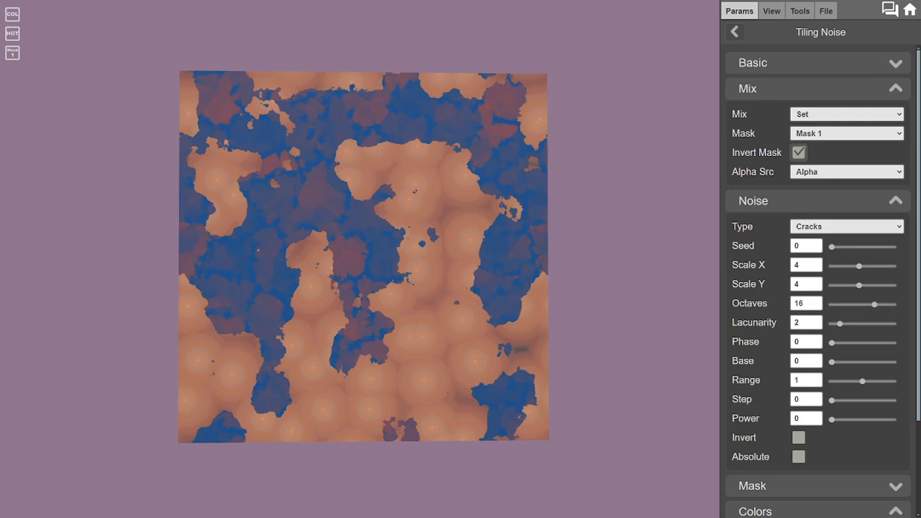
pyautogui.click(799, 152)
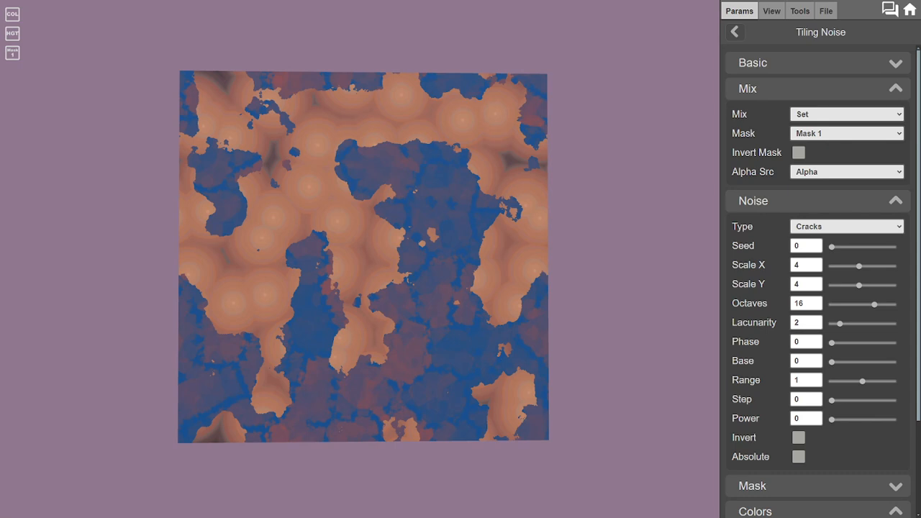
# Try the Alpha mix mode on the masked cracks noise with a reduced alpha
pyautogui.click(847, 114)
pyautogui.click(806, 141)
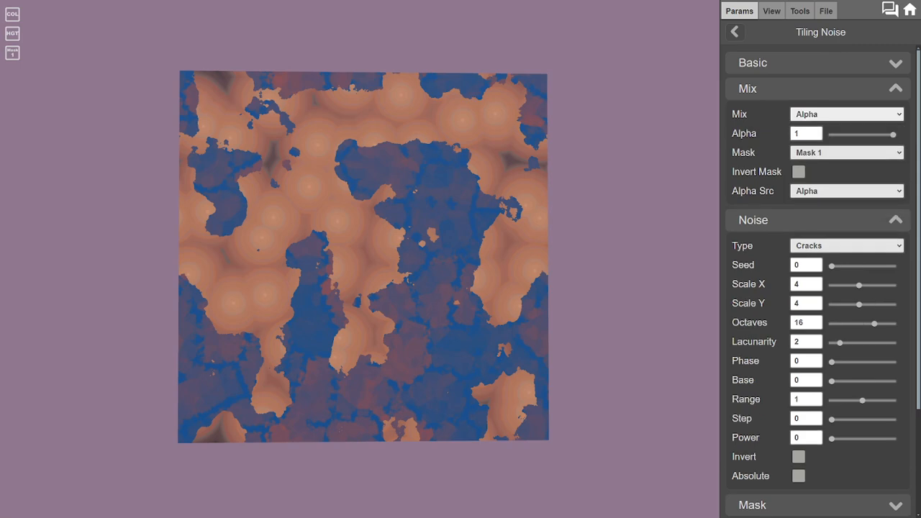
pyautogui.moveTo(894, 135); pyautogui.dragTo(871, 135)
# Try the Add mix mode on the masked cracks noise with a lower alpha
pyautogui.click(847, 113)
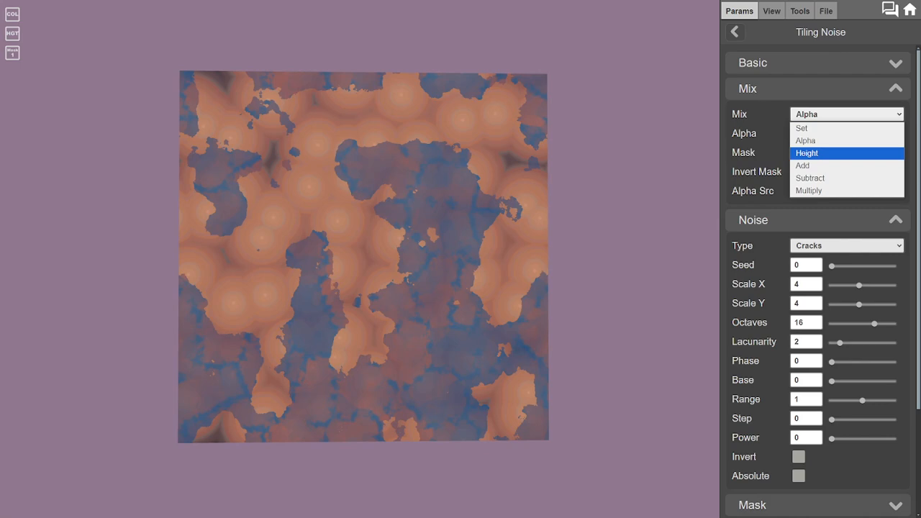
pyautogui.click(847, 162)
pyautogui.moveTo(872, 134)
pyautogui.mouseDown()
pyautogui.moveTo(840, 134)
pyautogui.moveTo(855, 135)
pyautogui.mouseUp()
# Try the Subtract mix mode on the masked cracks noise with an alpha of 0.836
pyautogui.click(848, 115)
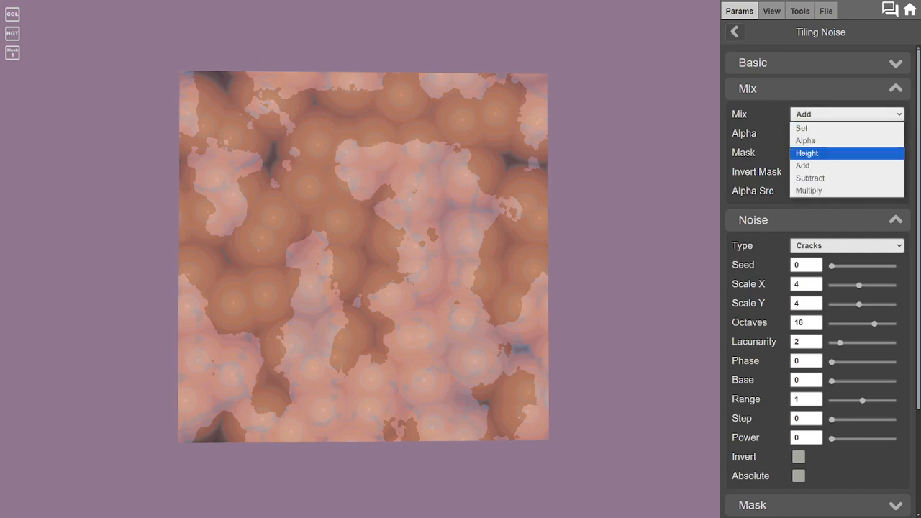
pyautogui.click(847, 178)
pyautogui.moveTo(854, 135)
pyautogui.mouseDown()
pyautogui.moveTo(840, 135)
pyautogui.moveTo(883, 135)
pyautogui.mouseUp()
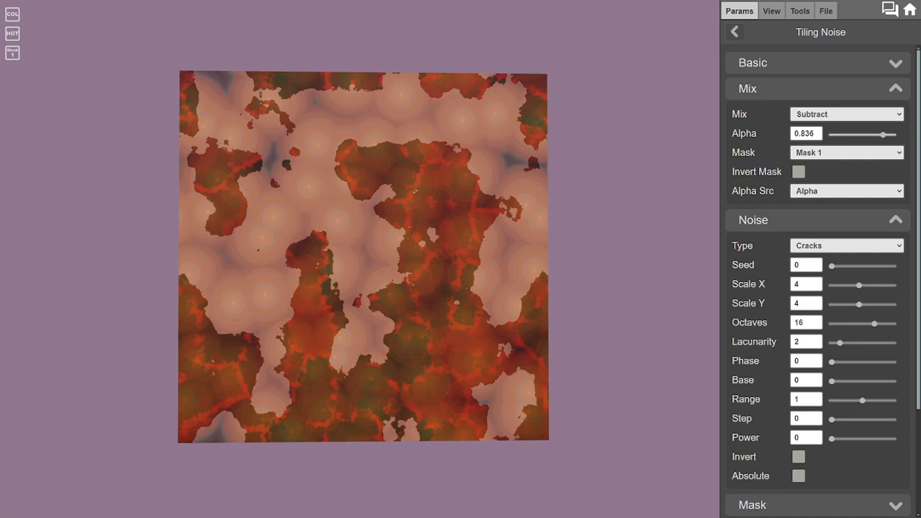
# Set the masked cracks noise's mix mode to Multiply with an alpha of 1 and return to the node list
pyautogui.click(848, 114)
pyautogui.click(847, 191)
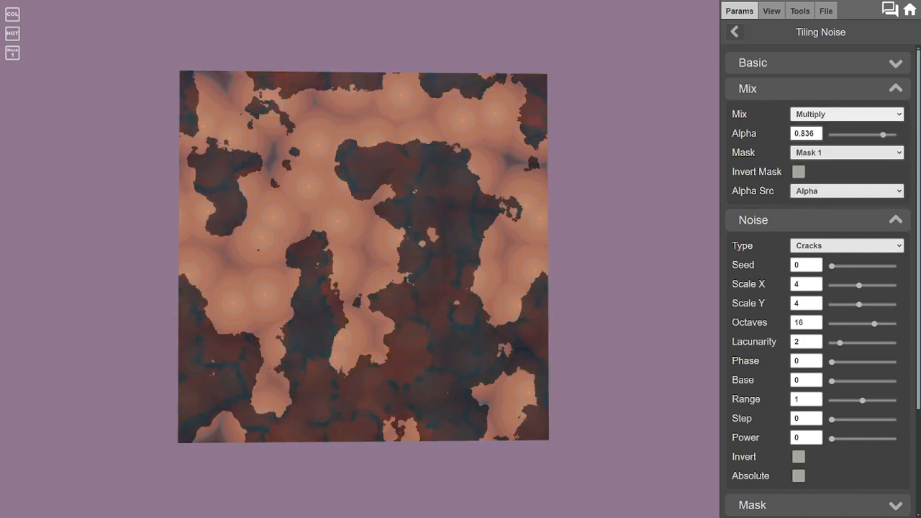
pyautogui.moveTo(883, 134)
pyautogui.mouseDown()
pyautogui.moveTo(849, 135)
pyautogui.moveTo(893, 135)
pyautogui.mouseUp()
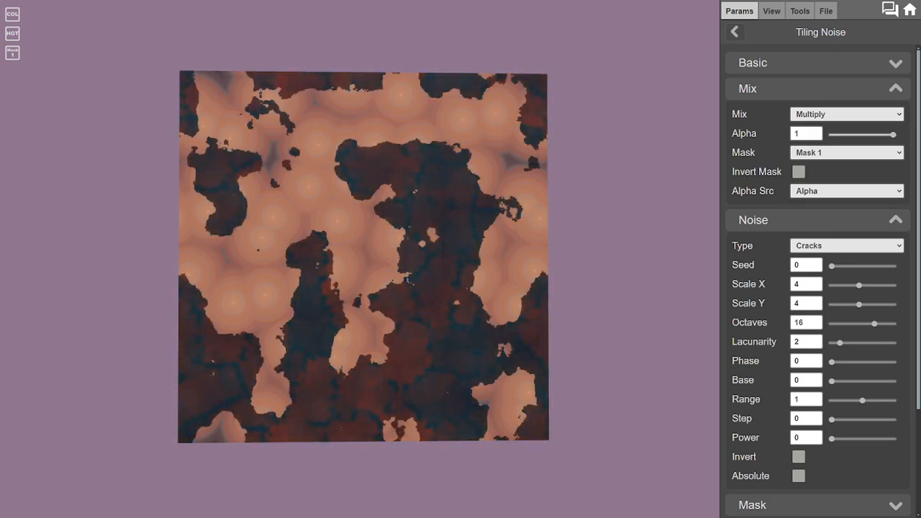
pyautogui.moveTo(414, 209); pyautogui.dragTo(358, 246)
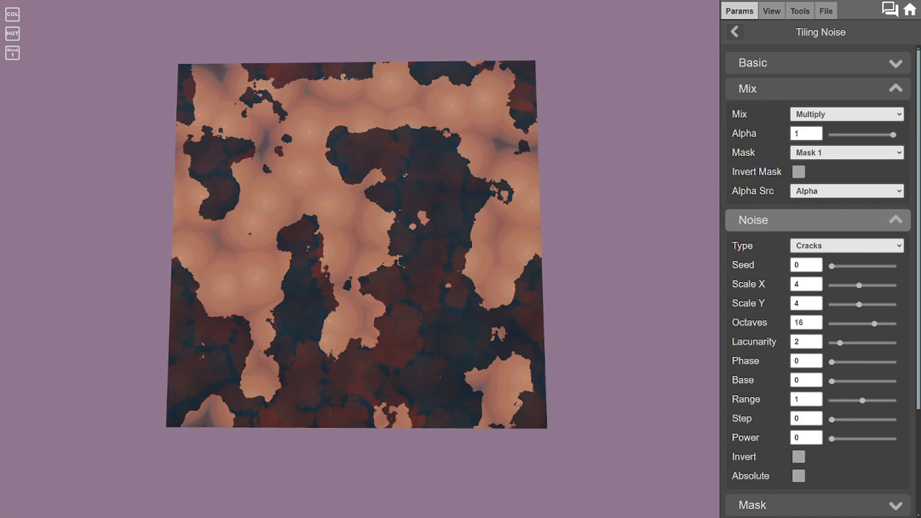
pyautogui.click(735, 31)
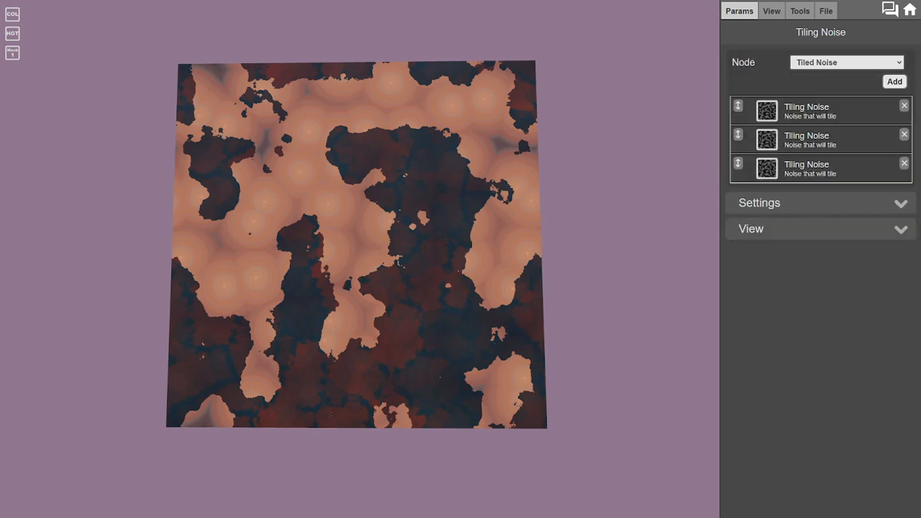